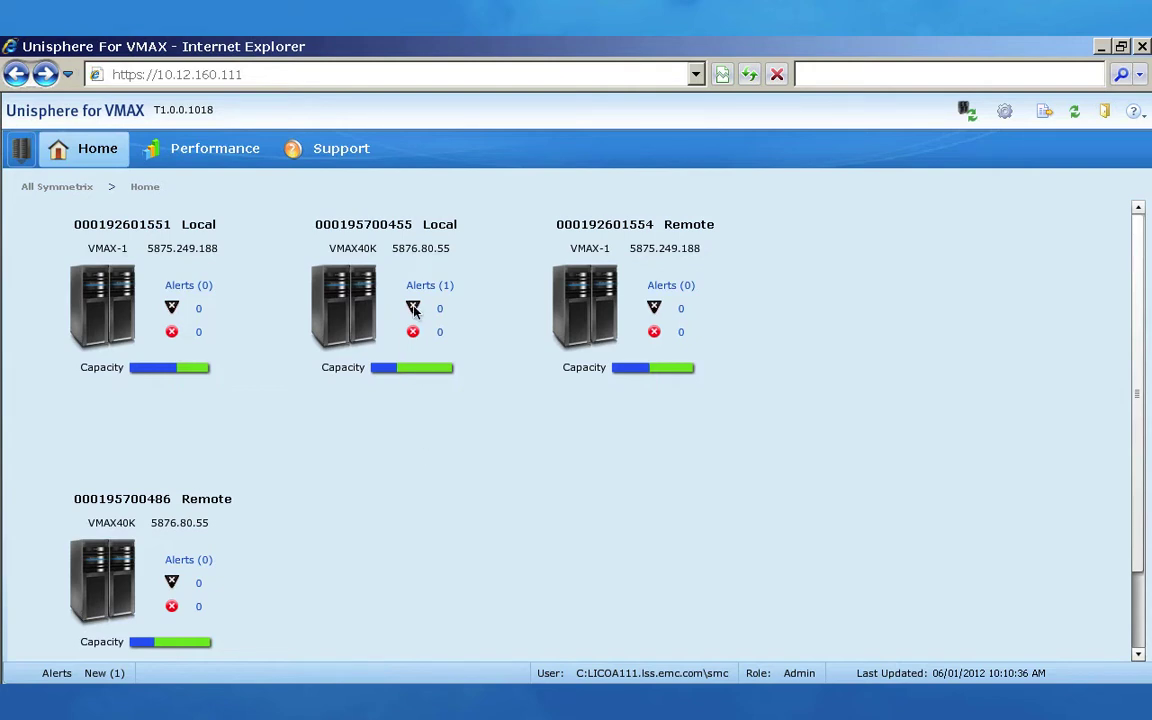
# Step: Open the FAST policies management list for the local VMAX40K array
pyautogui.click(368, 305)
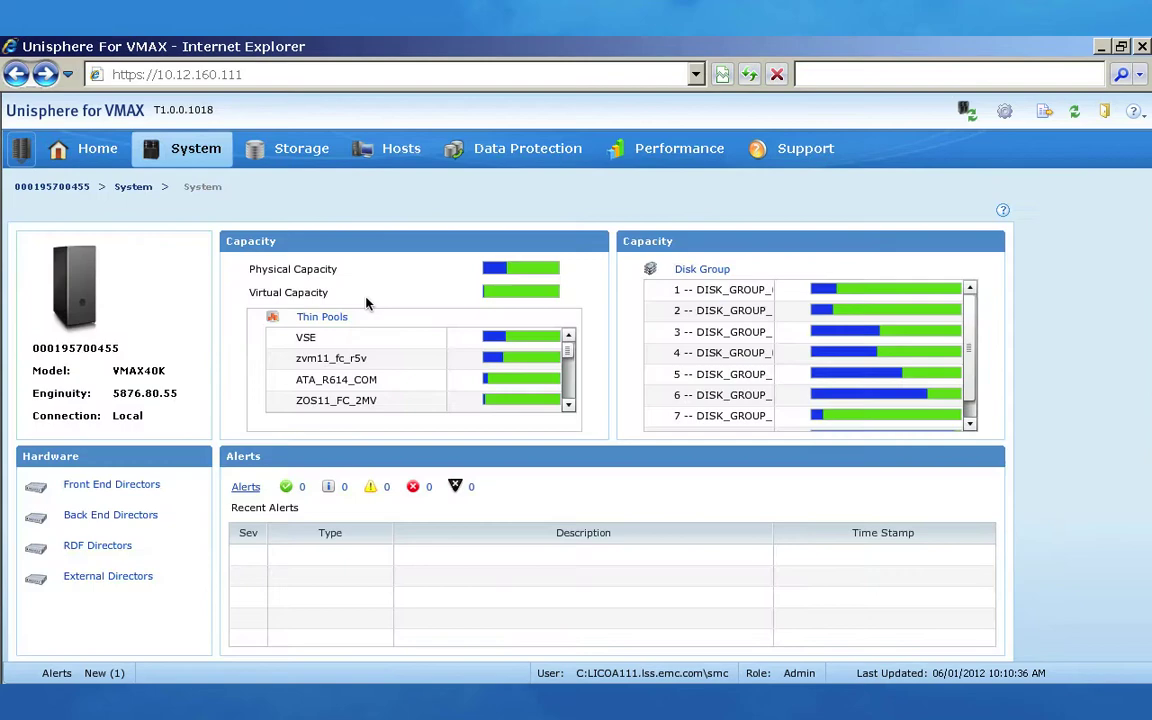
pyautogui.moveTo(303, 158)
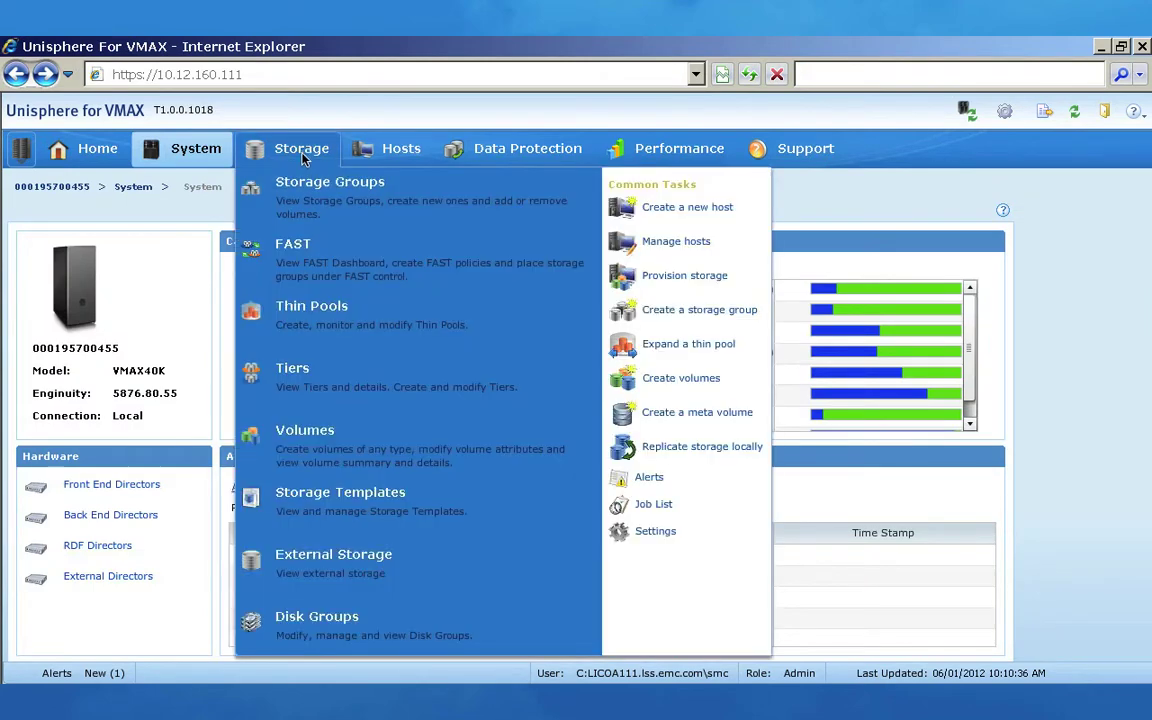
pyautogui.click(293, 248)
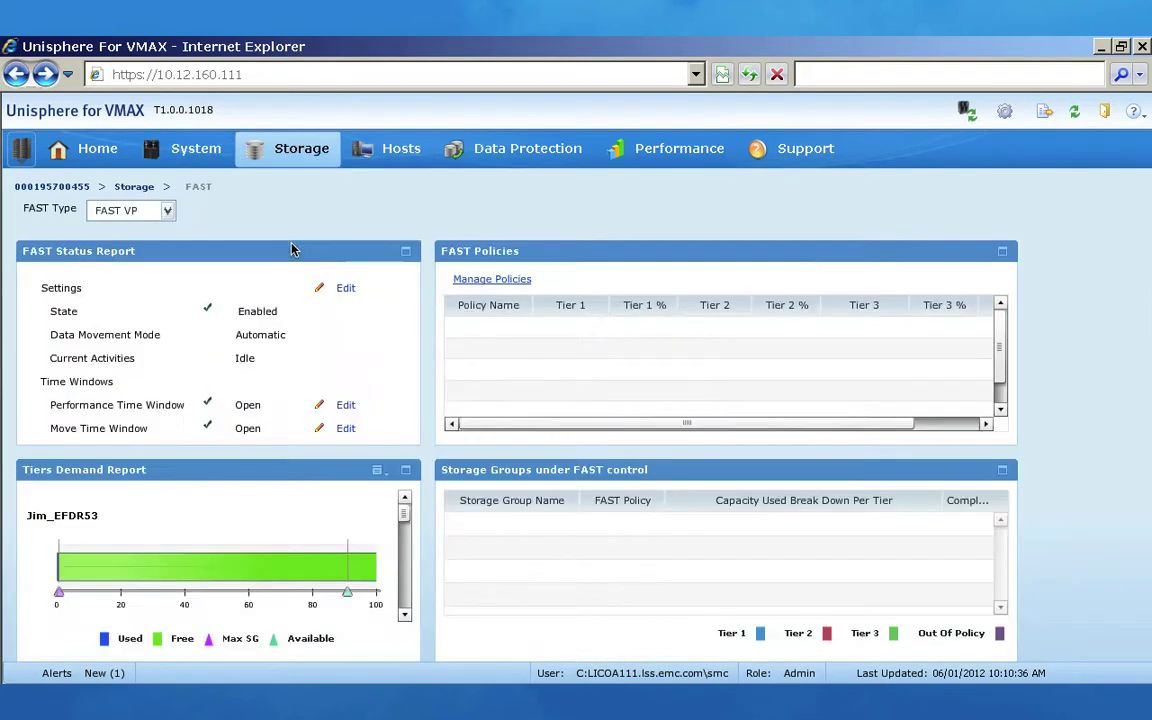
pyautogui.click(504, 280)
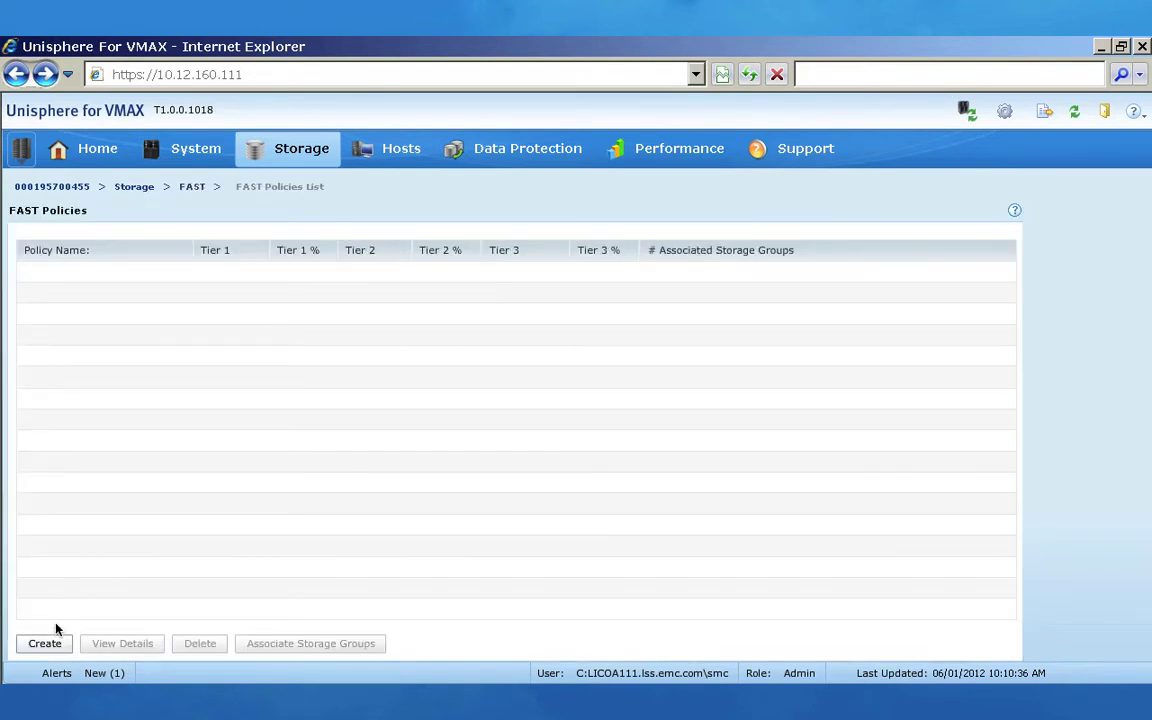
# Step: Start a new FAST policy and name it "FAST Rocks"
pyautogui.click(44, 643)
pyautogui.click(537, 281)
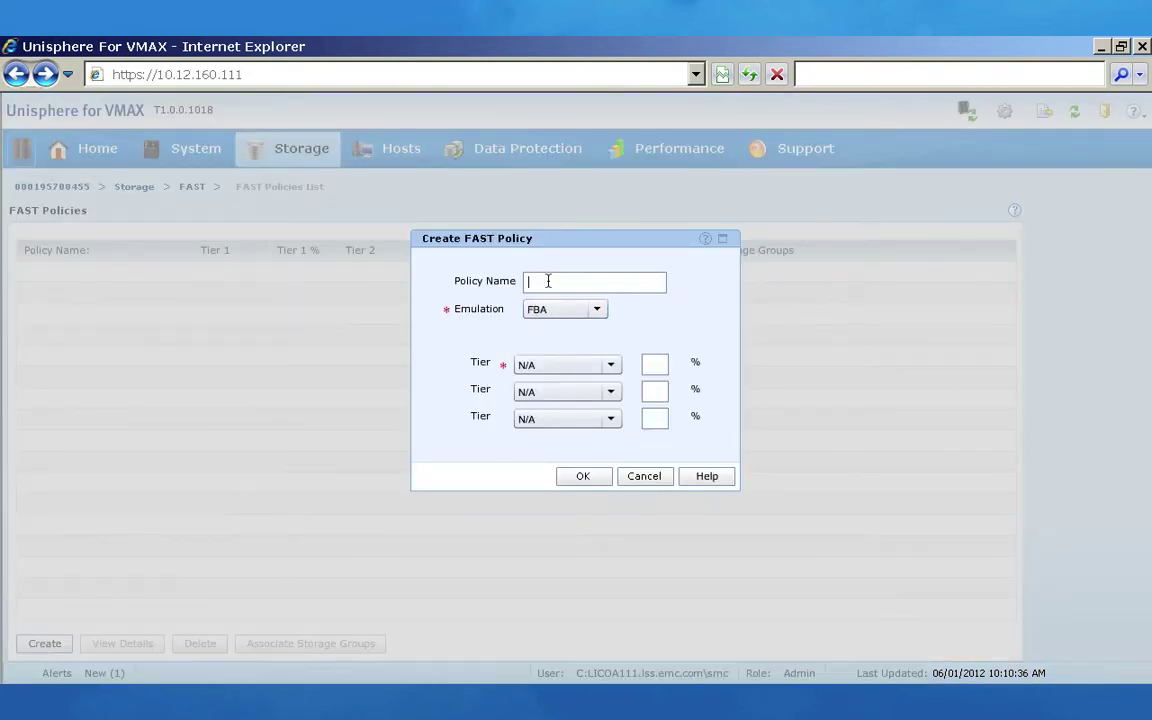
pyautogui.write('Fast')
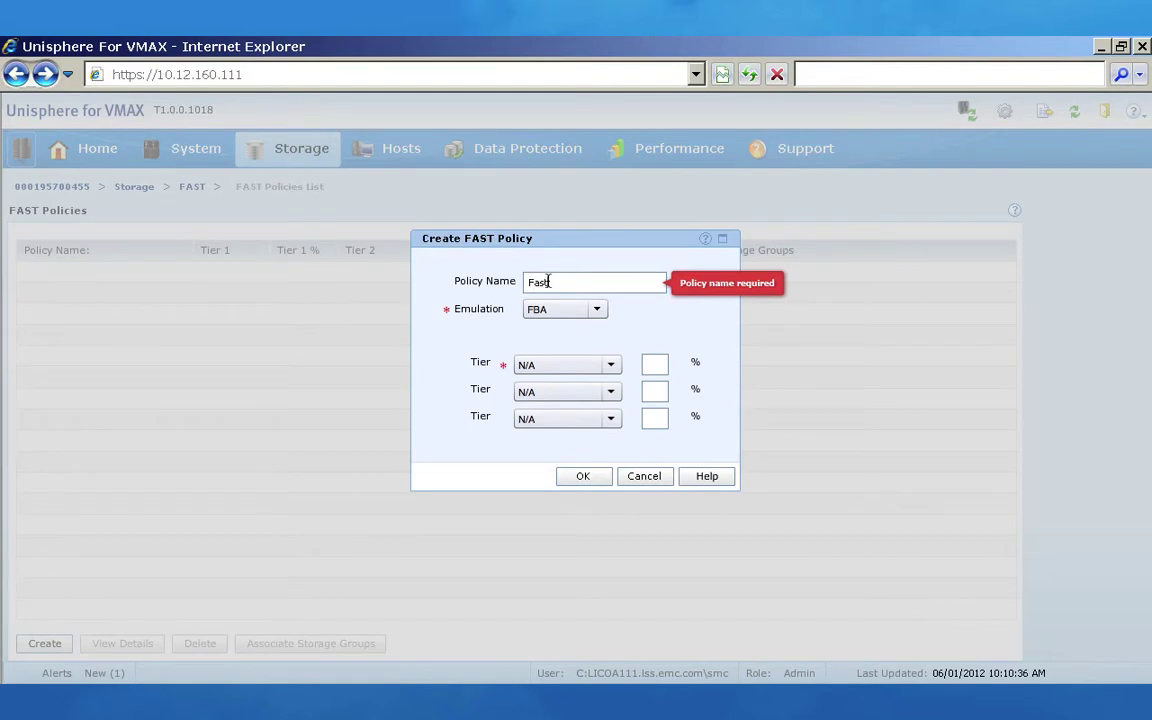
pyautogui.press('BackSpace')
pyautogui.press('BackSpace')
pyautogui.press('BackSpace')
pyautogui.write('AST Rocks')
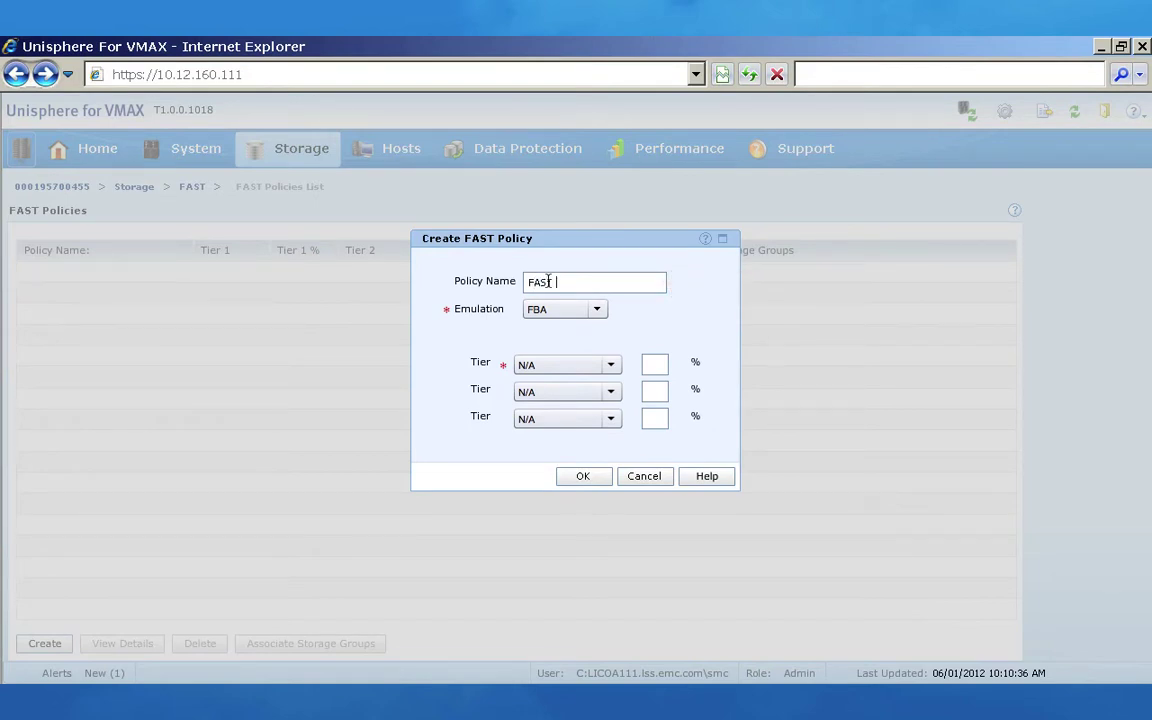
# Step: Set the policy's first tier to EFD at 3% and its second tier to FC at 7%
pyautogui.click(610, 365)
pyautogui.click(560, 423)
pyautogui.click(653, 364)
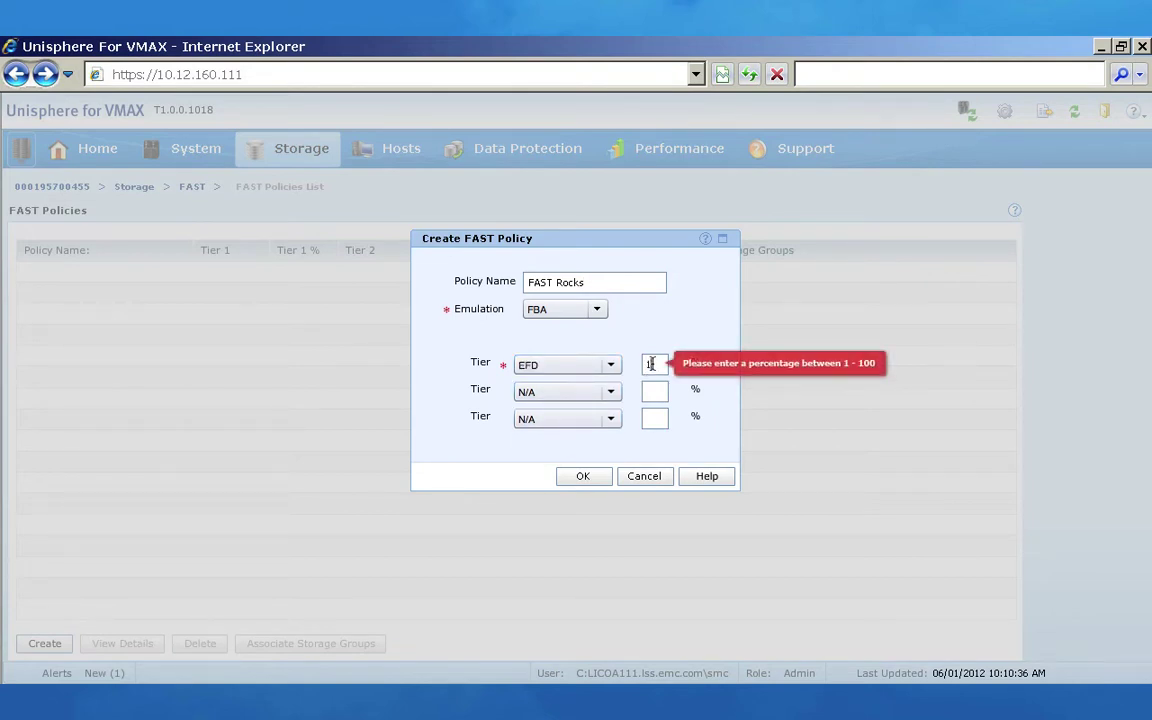
pyautogui.write('3')
pyautogui.click(572, 393)
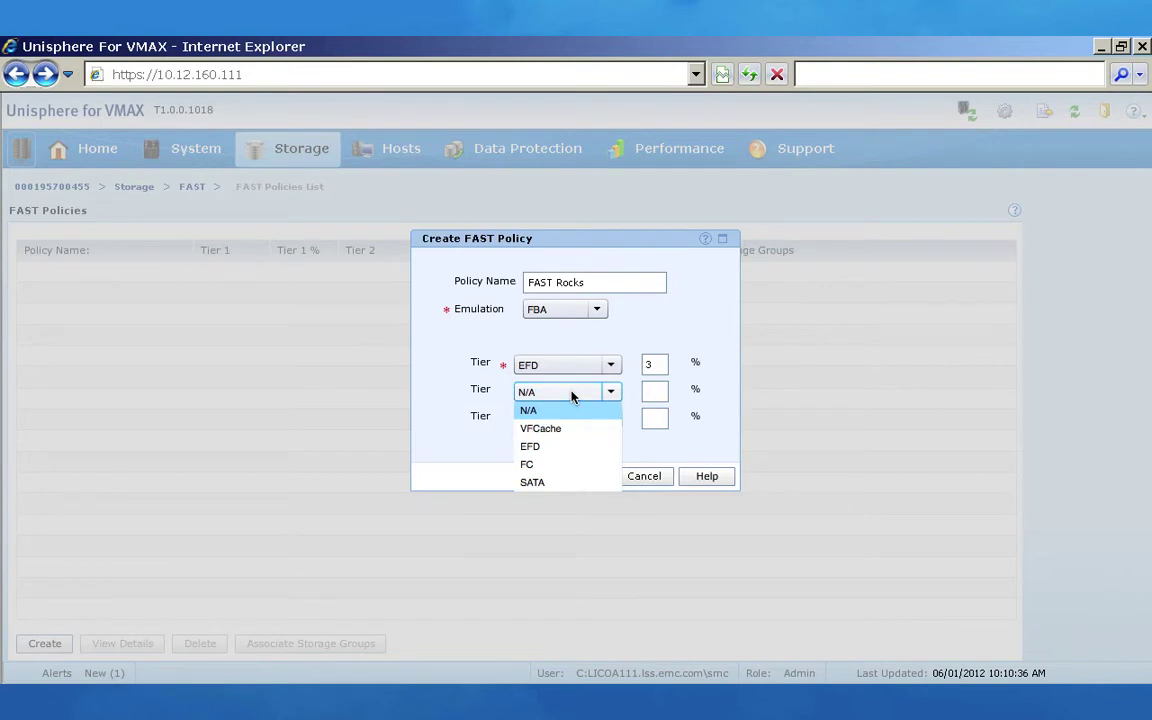
pyautogui.click(540, 464)
pyautogui.click(654, 391)
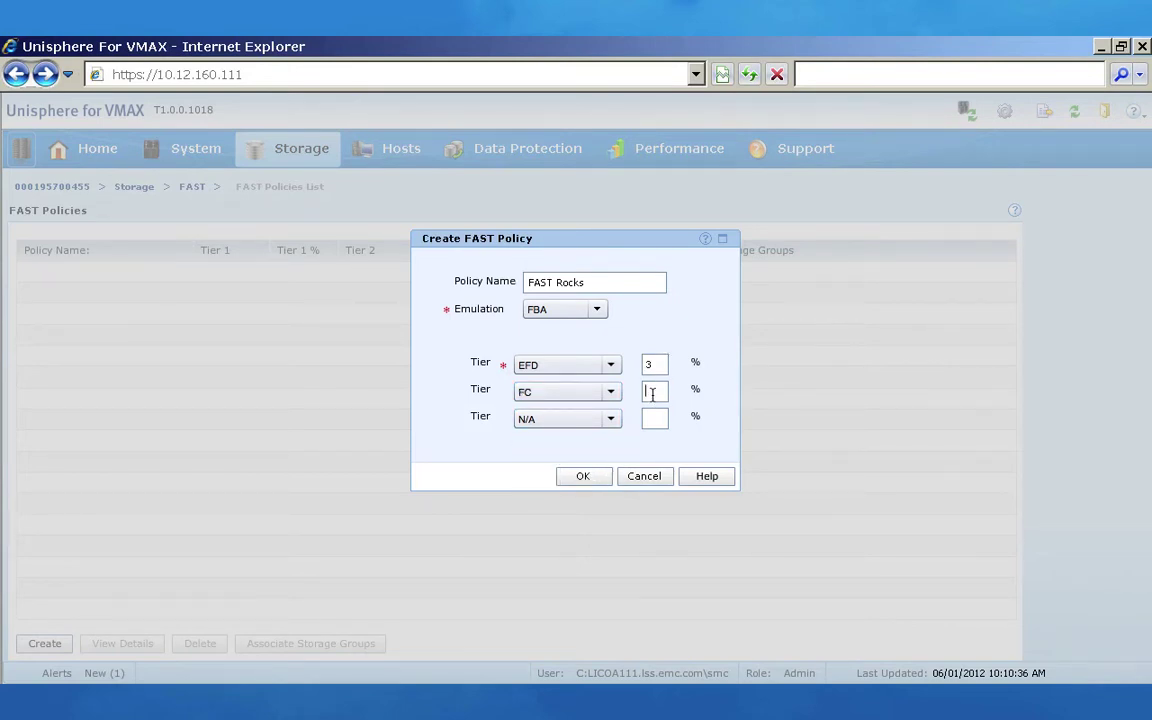
pyautogui.write('7')
# Step: Set the third tier to SATA at 90% and create the policy
pyautogui.click(595, 426)
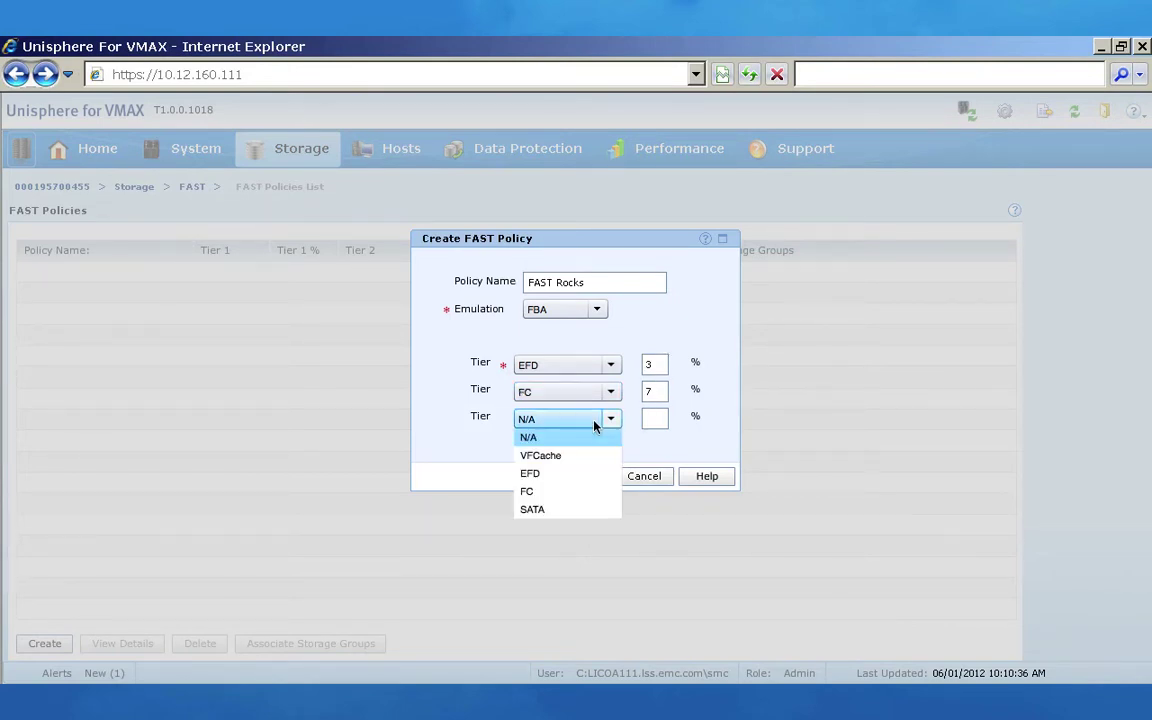
pyautogui.click(559, 510)
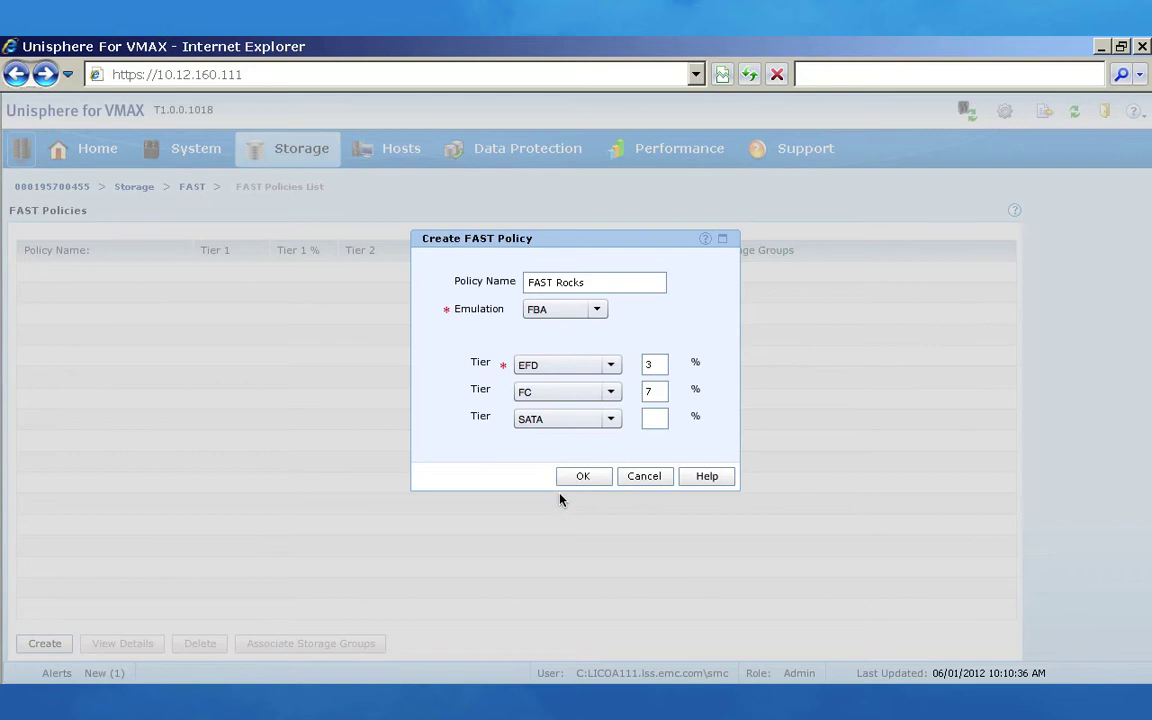
pyautogui.click(649, 418)
pyautogui.write('90')
pyautogui.click(583, 477)
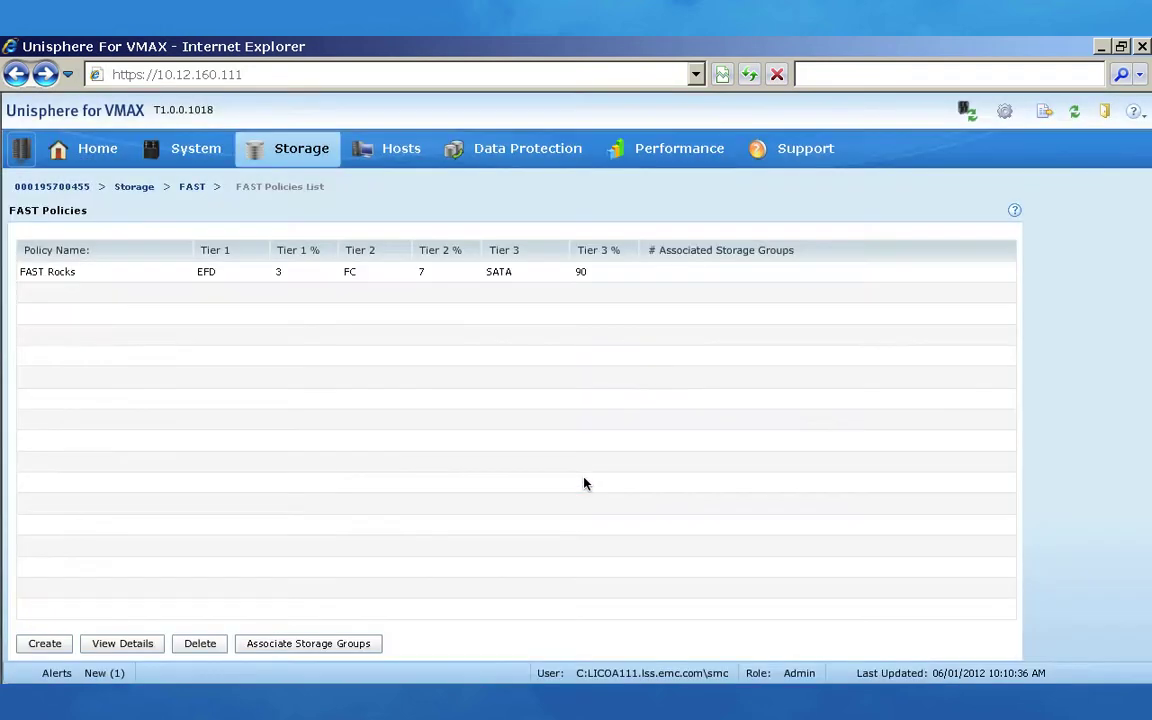
# Step: Associate the storage group bz1_thin_app1 with the FAST Rocks policy
pyautogui.click(306, 276)
pyautogui.click(291, 643)
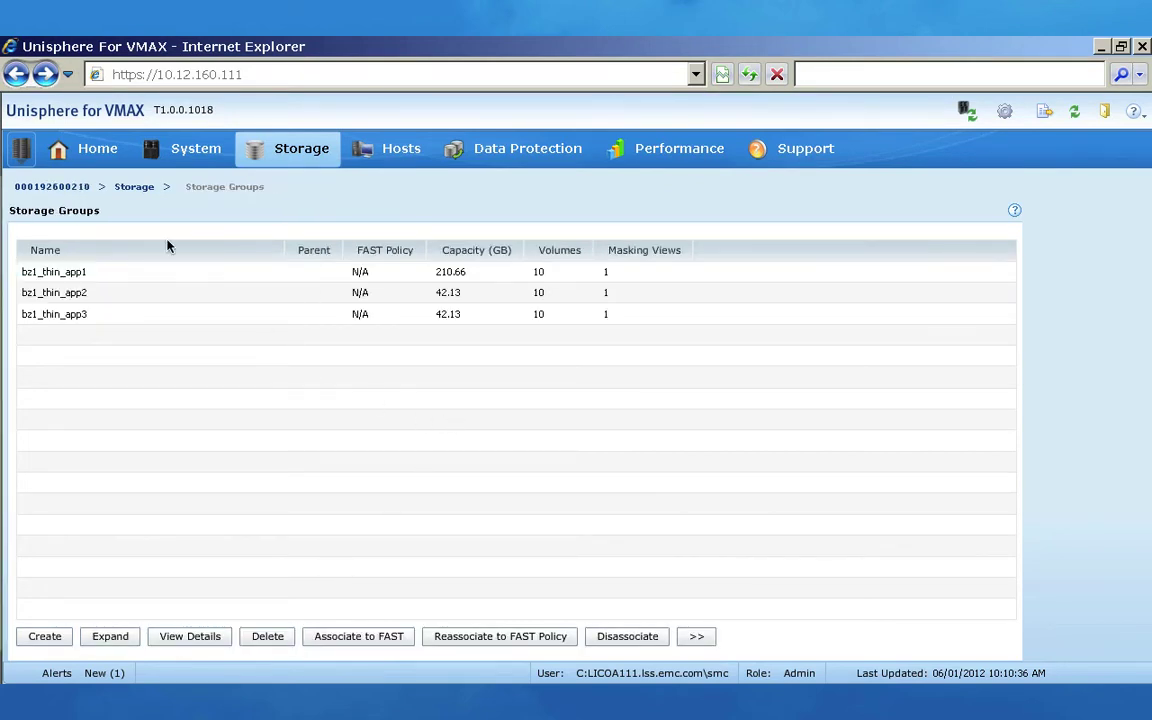
pyautogui.click(147, 273)
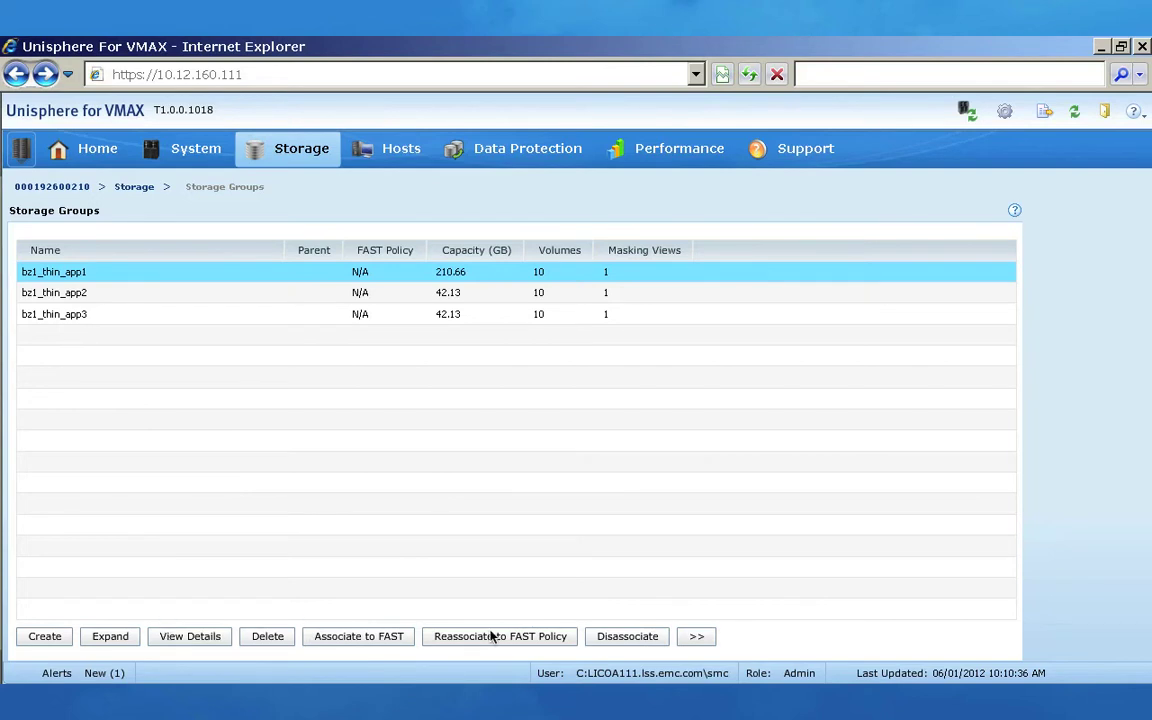
pyautogui.click(385, 634)
pyautogui.click(462, 277)
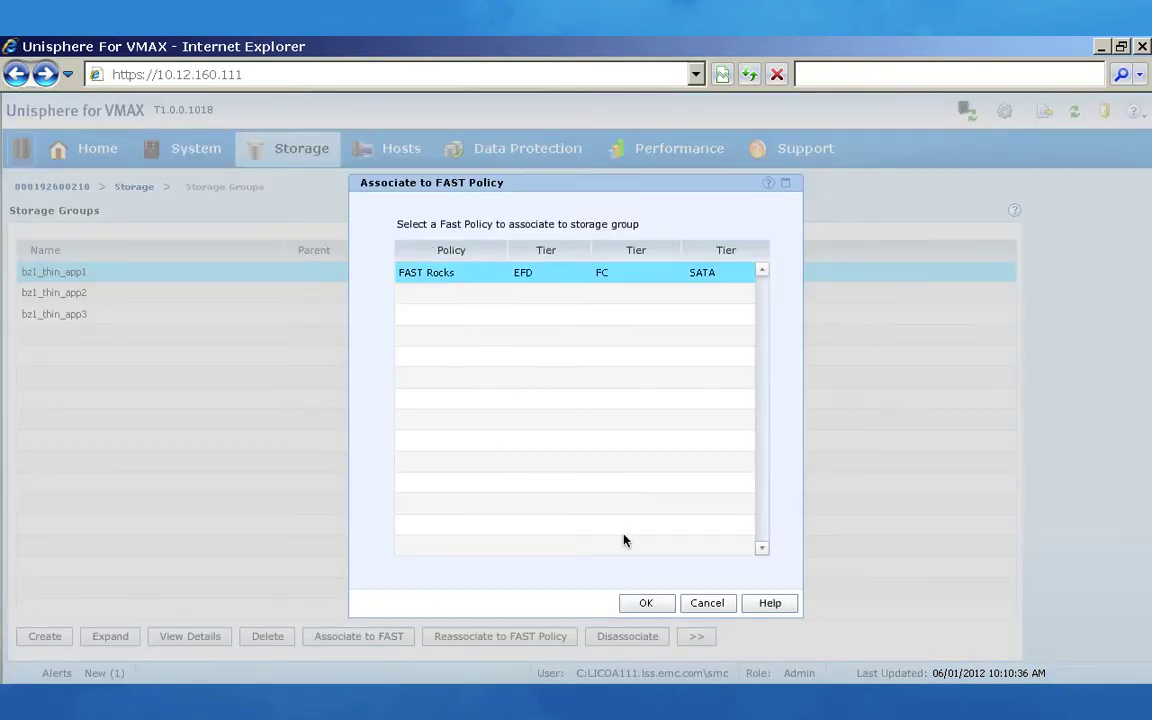
pyautogui.click(645, 603)
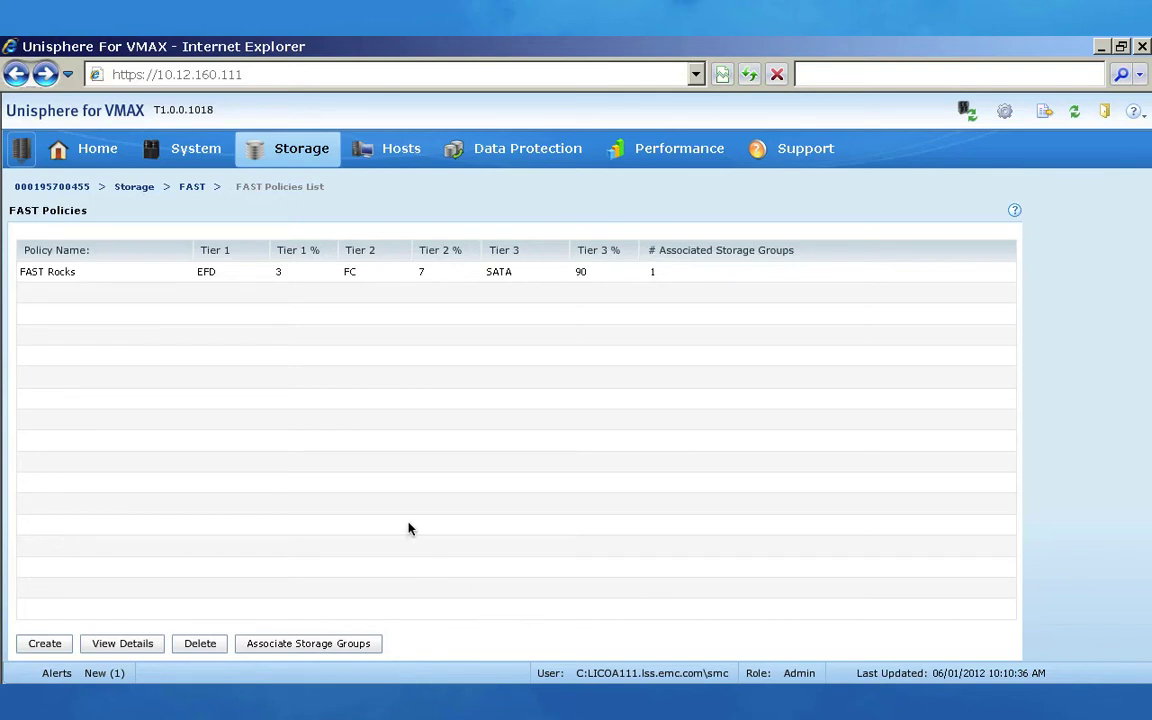
# Step: Start another FAST policy and name it "VFCache dials to 12"
pyautogui.click(47, 645)
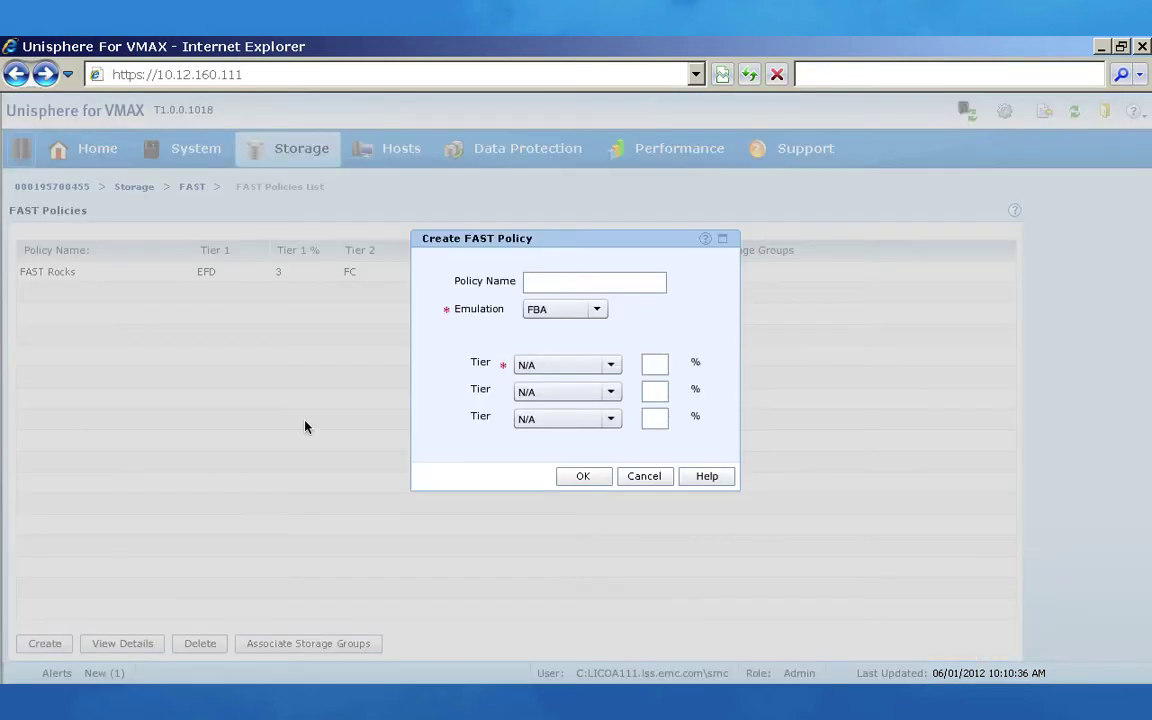
pyautogui.click(551, 284)
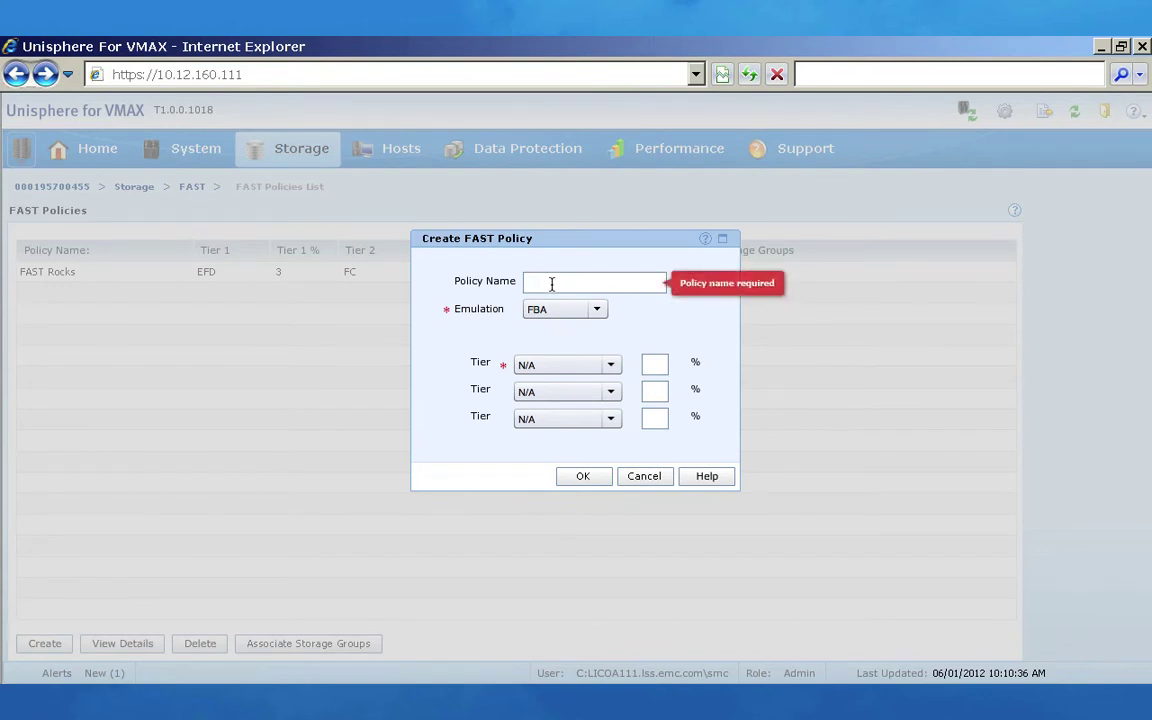
pyautogui.write('VFCache')
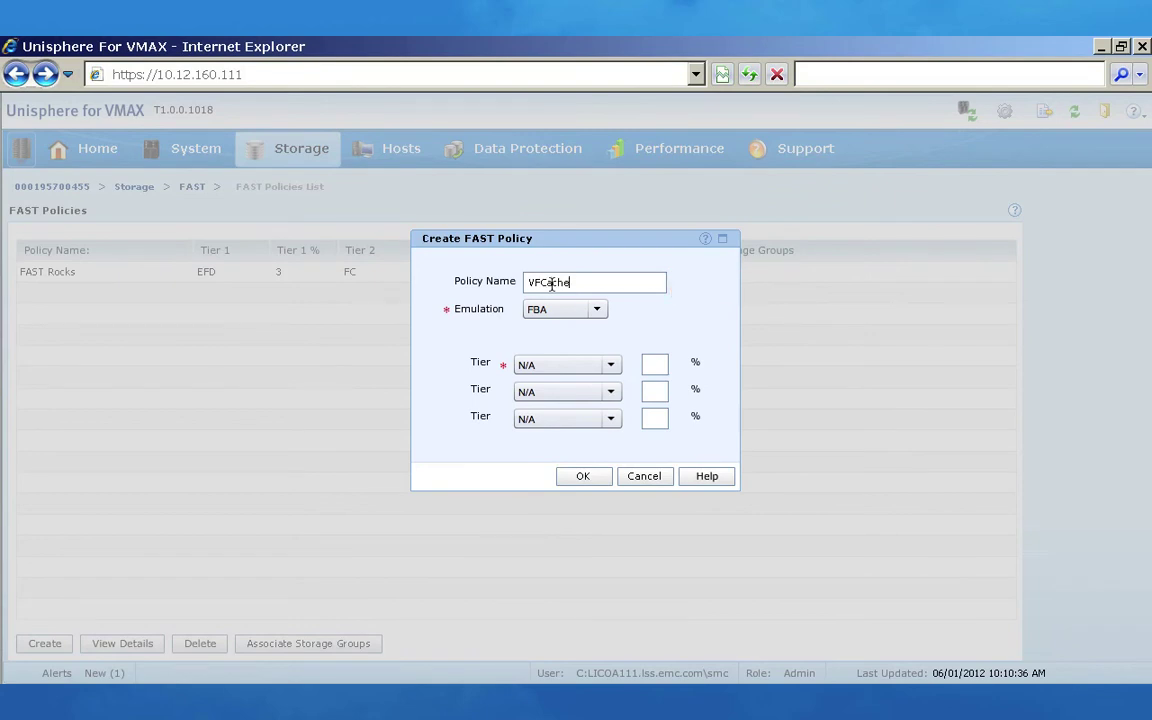
pyautogui.write(' dials to 12')
# Step: Set the new policy's first tier to VFCache at 1% and its second tier to EFD at 3%
pyautogui.click(610, 365)
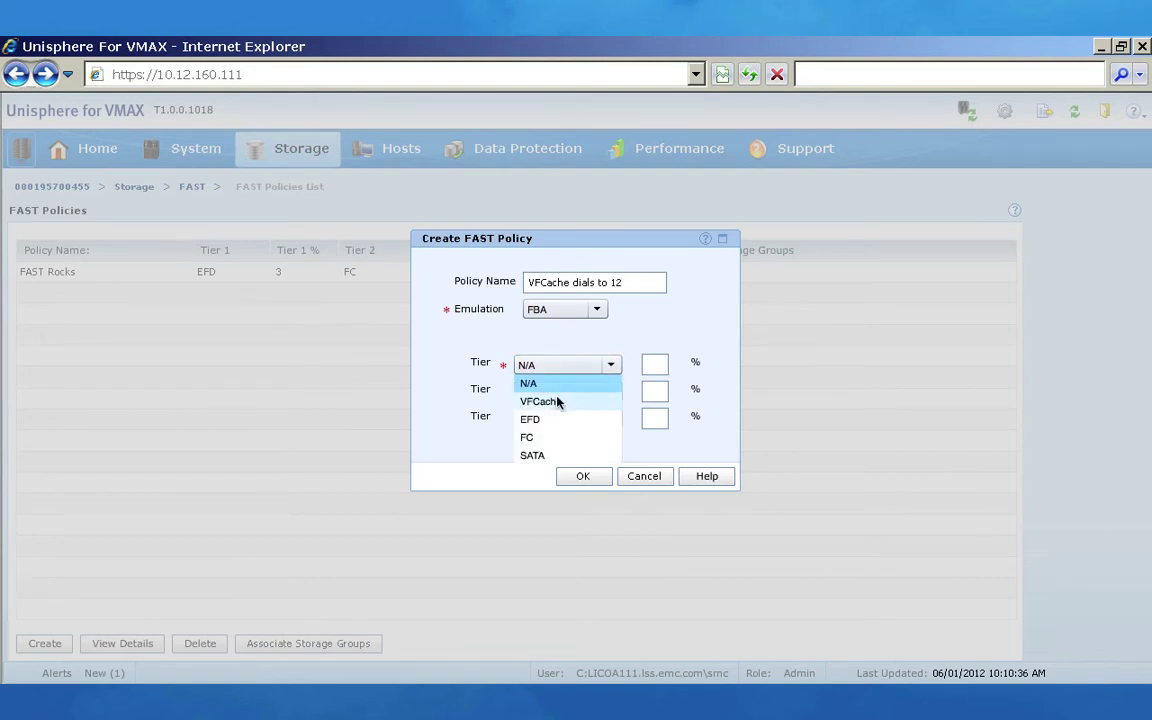
pyautogui.click(551, 401)
pyautogui.click(656, 363)
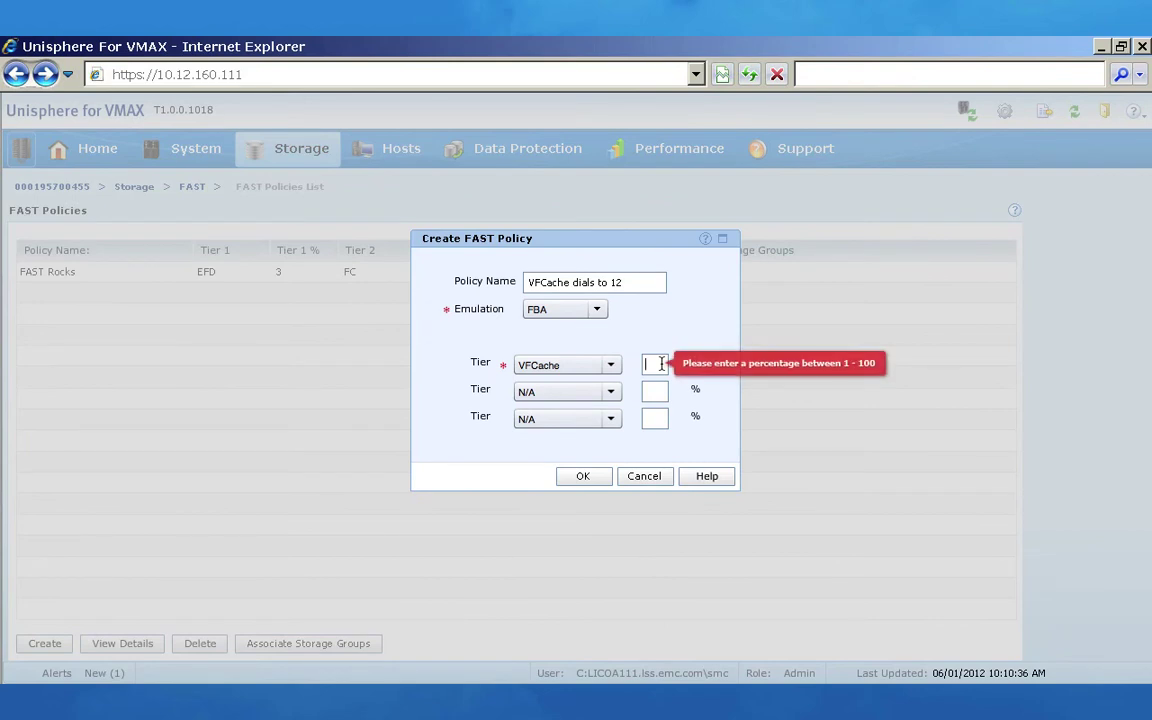
pyautogui.write('1')
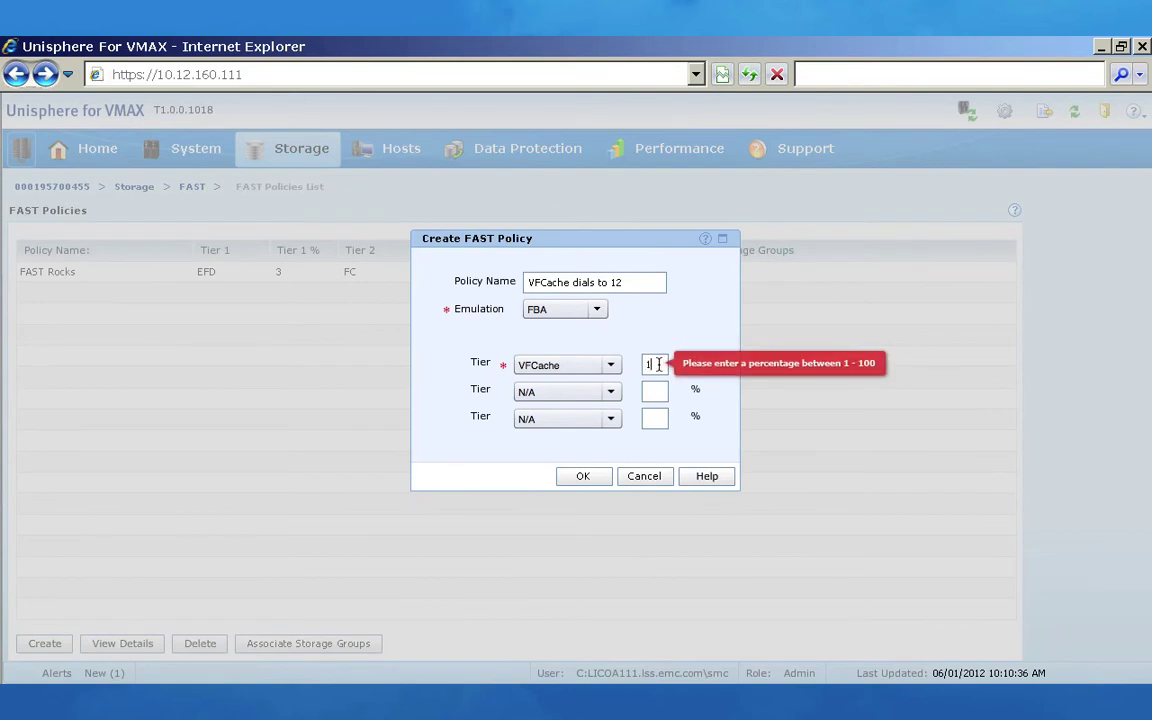
pyautogui.click(575, 392)
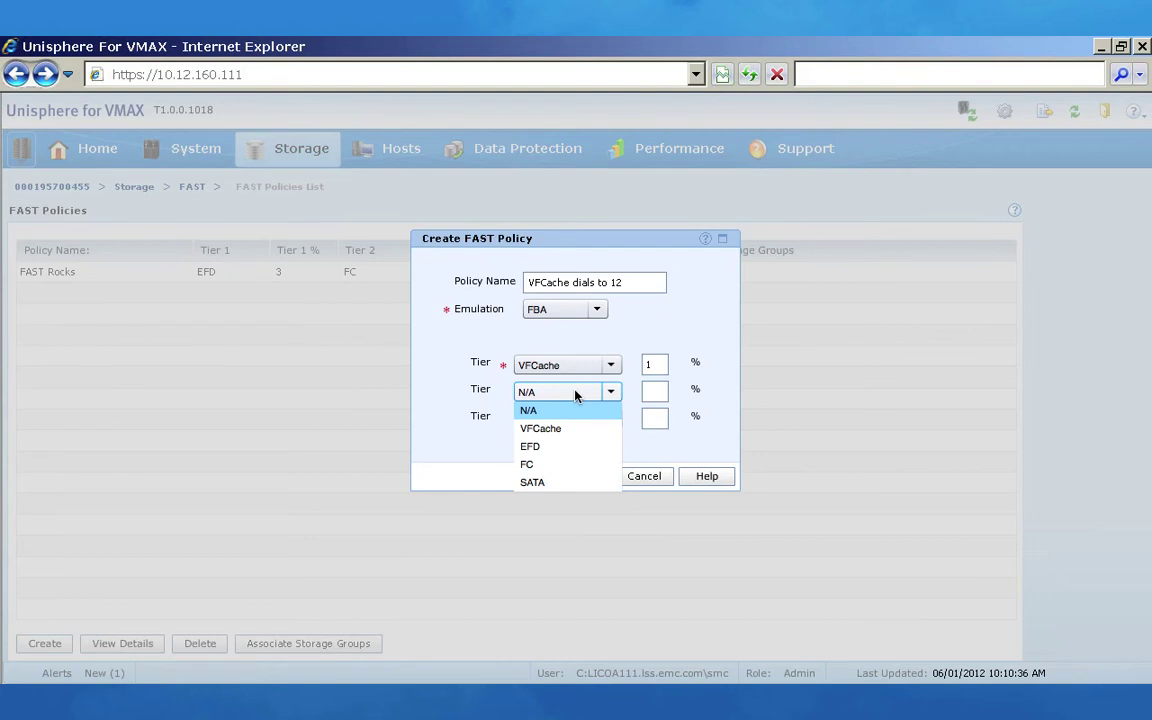
pyautogui.click(556, 447)
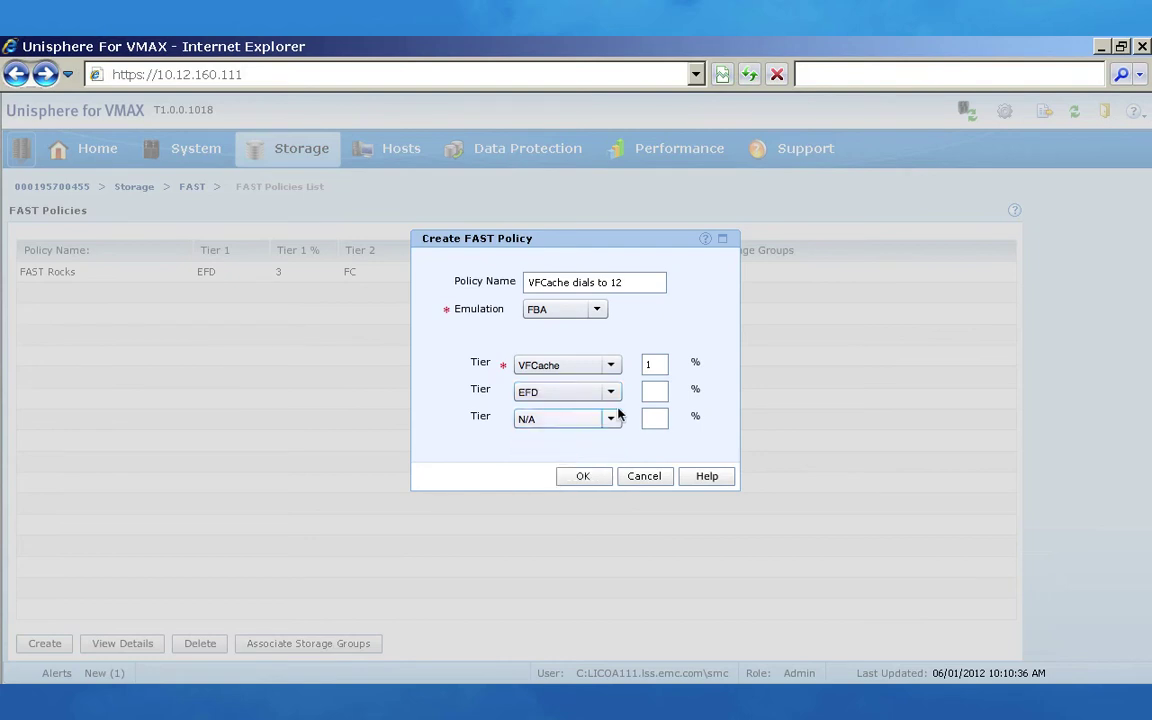
pyautogui.click(653, 391)
pyautogui.write('3')
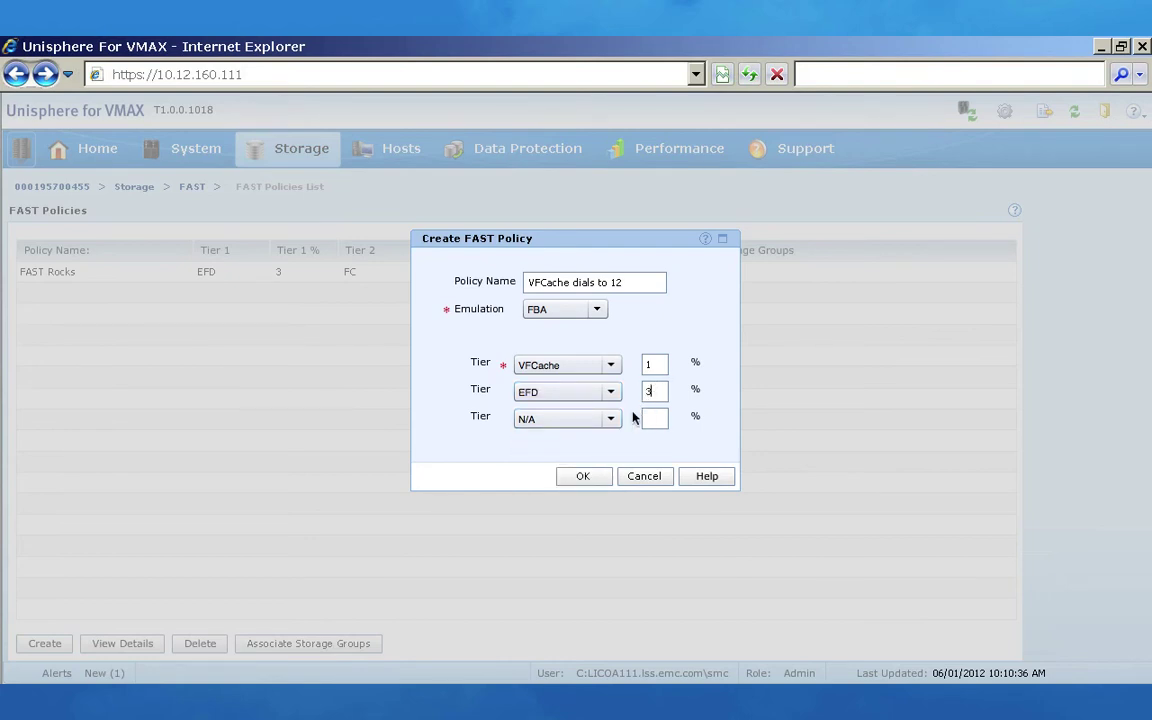
# Step: Set the third tier to SATA at 97% and create the VFCache policy
pyautogui.click(557, 421)
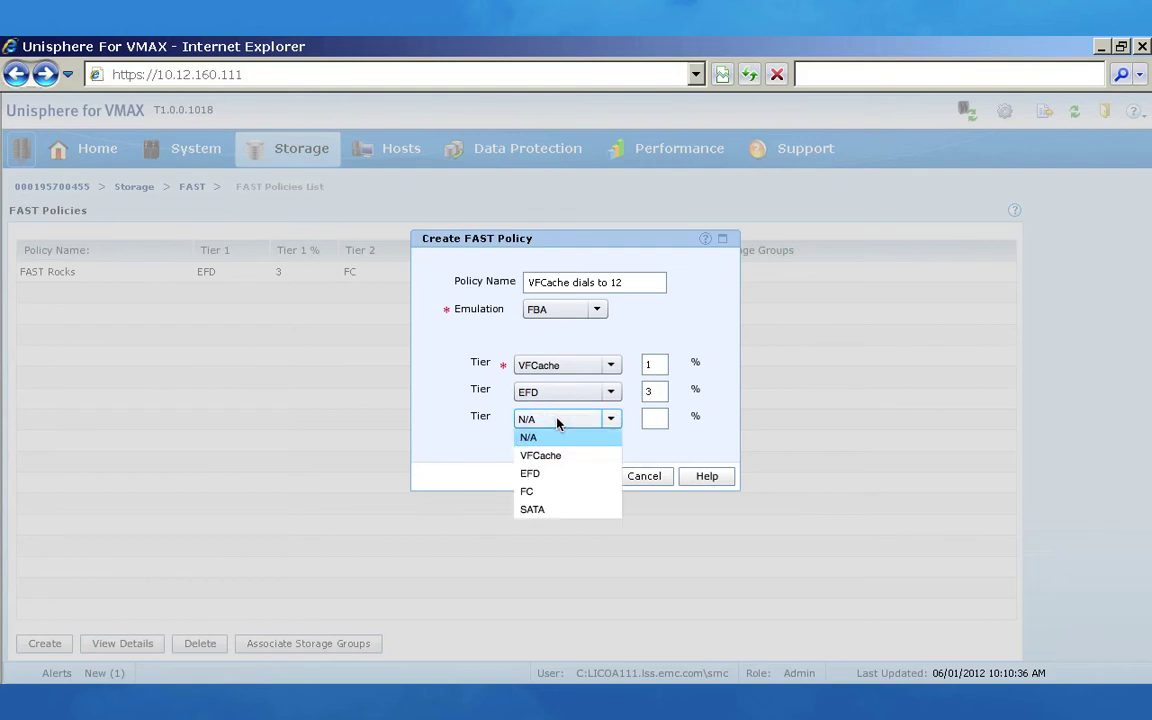
pyautogui.click(540, 510)
pyautogui.click(651, 418)
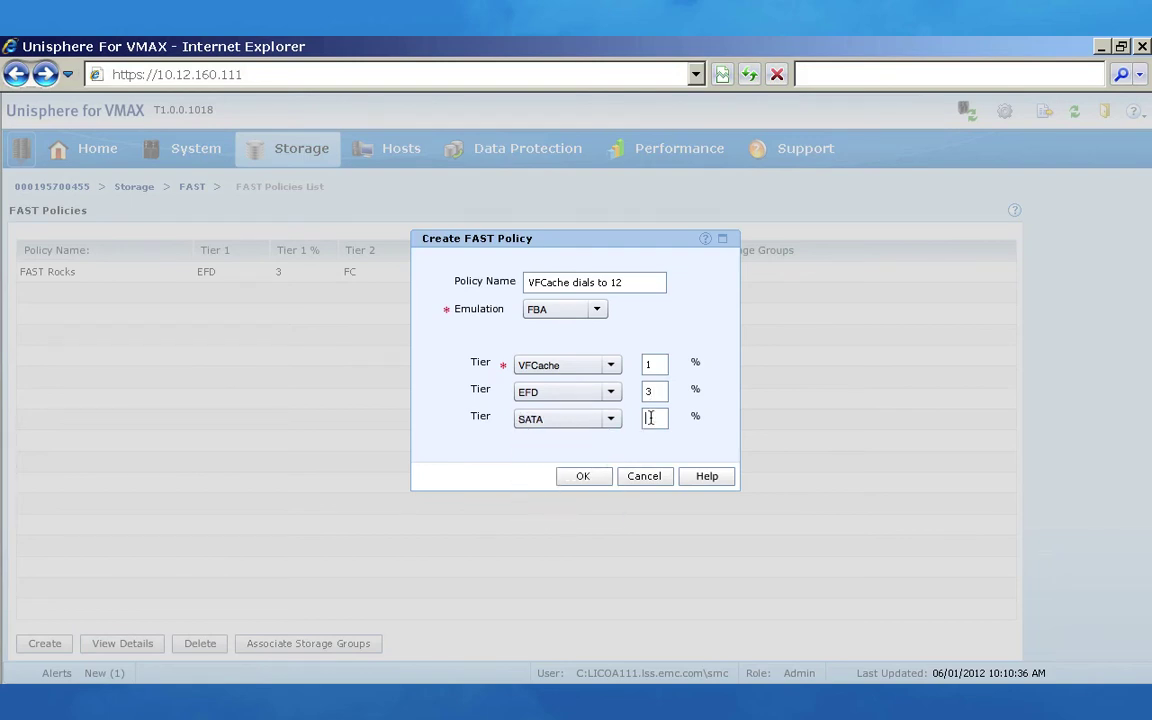
pyautogui.write('97')
pyautogui.click(578, 476)
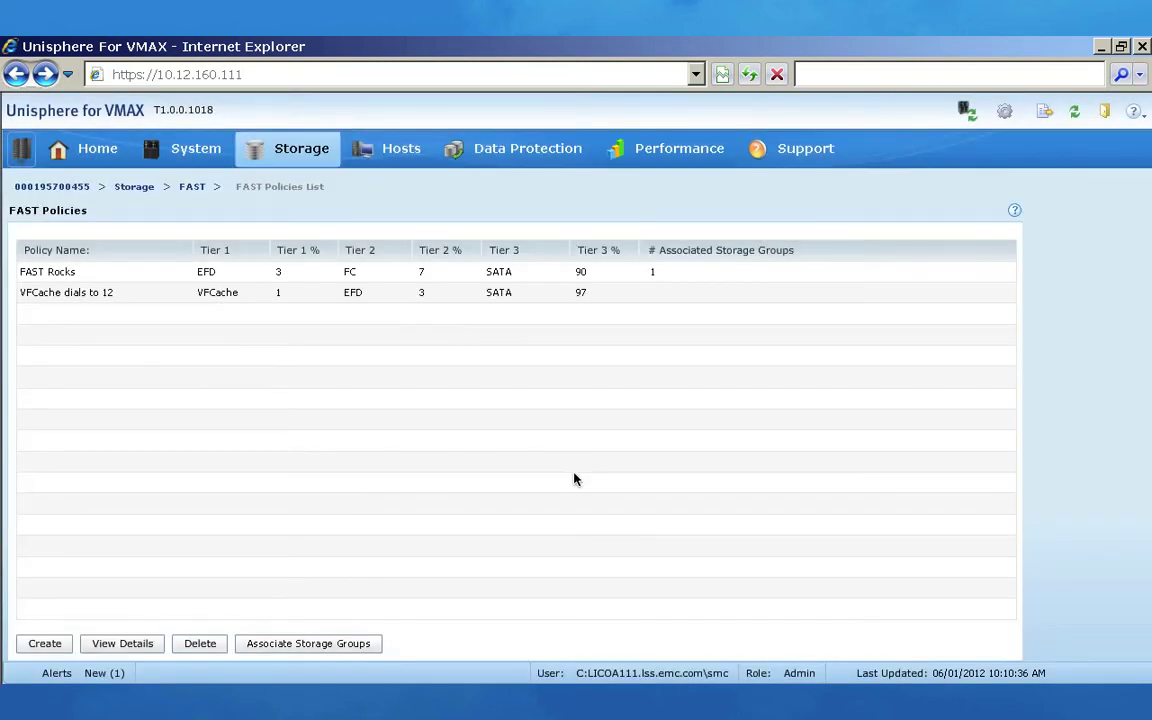
# Step: Associate the storage group bz1_thin_app1 with the "VFCache dials to 12" policy
pyautogui.click(254, 296)
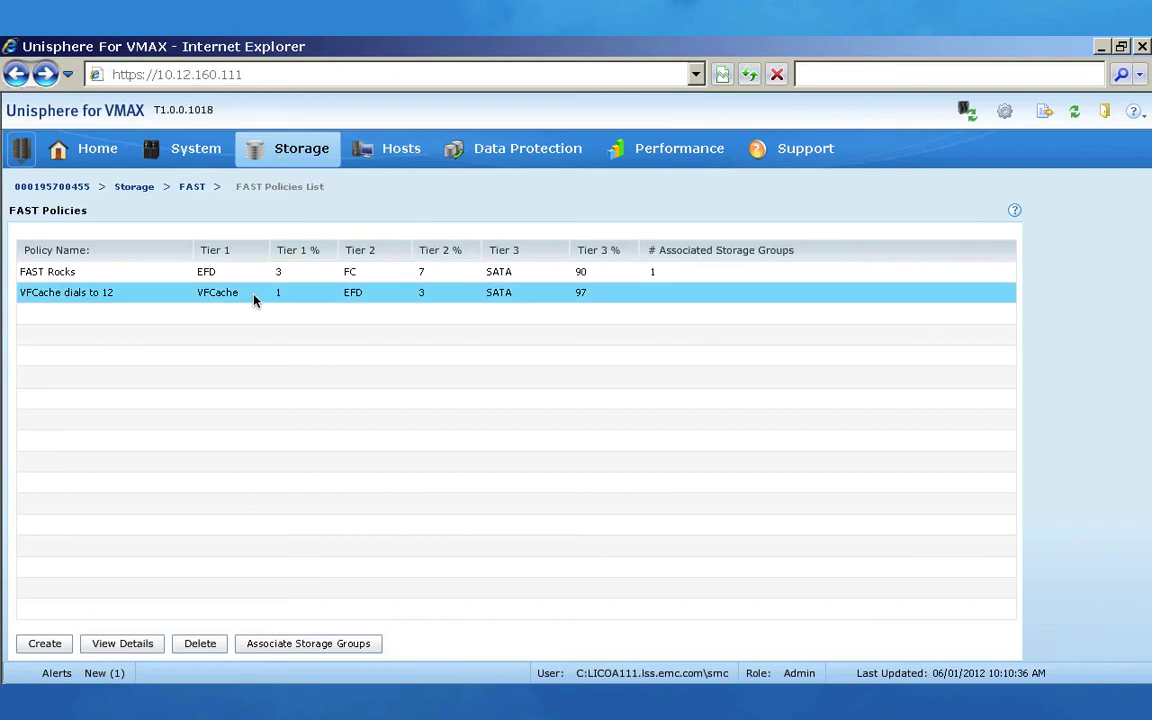
pyautogui.click(276, 646)
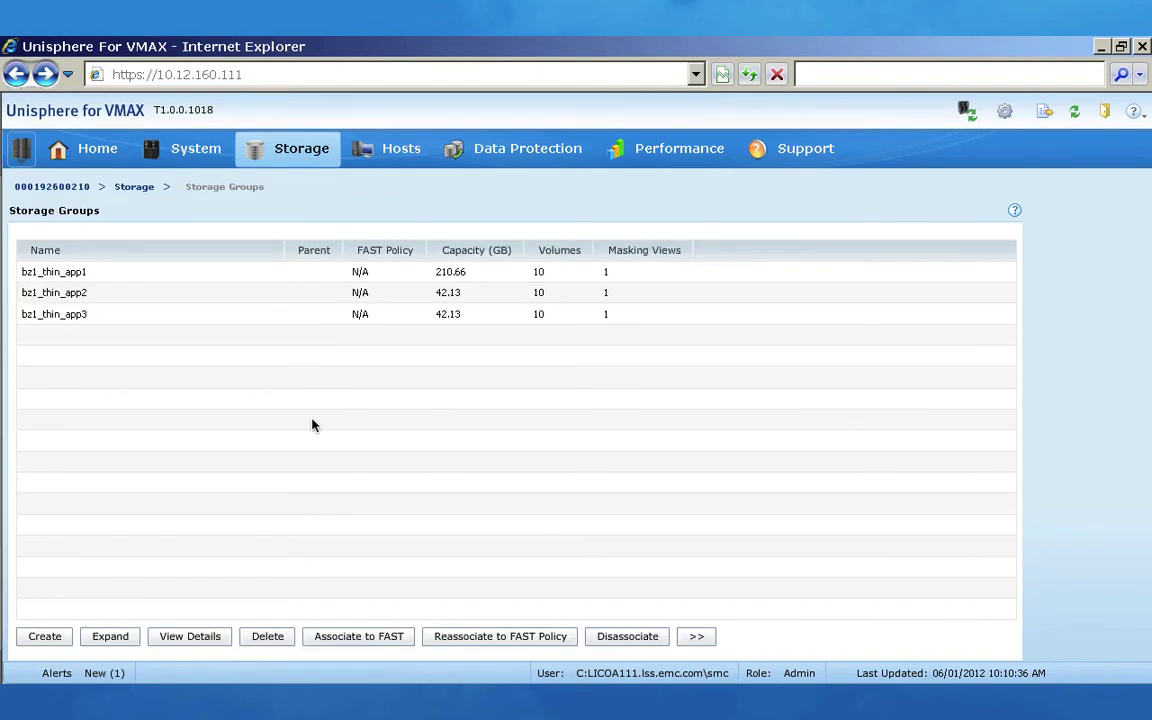
pyautogui.click(321, 274)
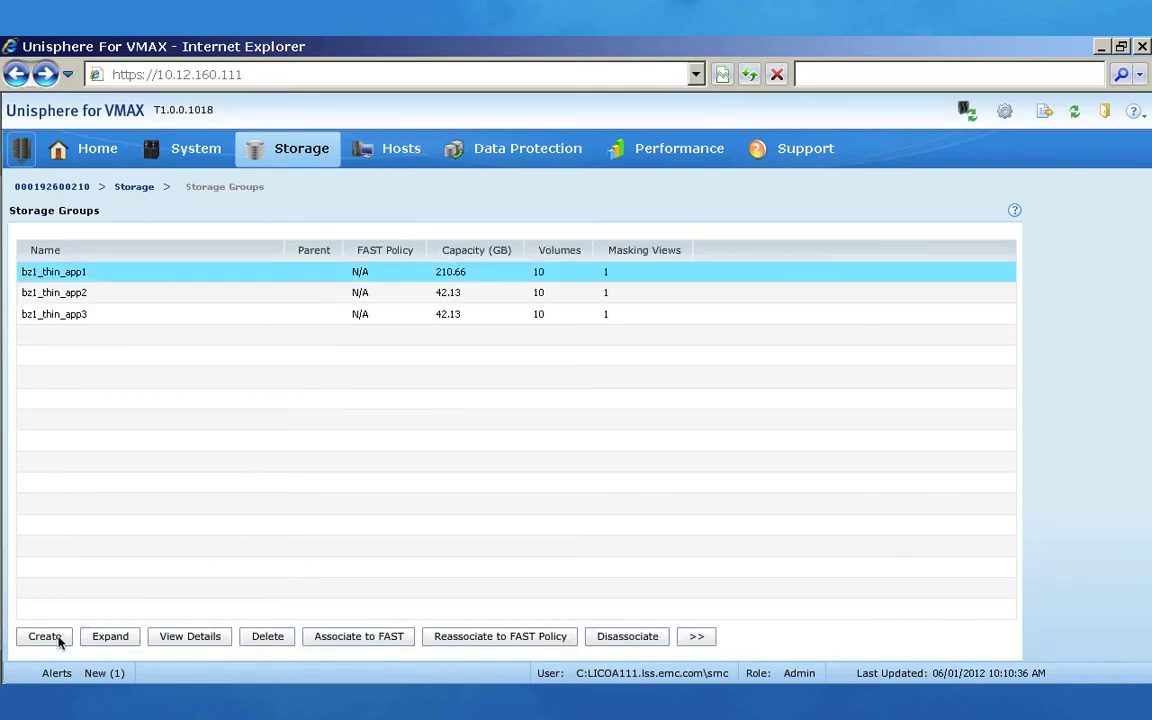
pyautogui.click(356, 640)
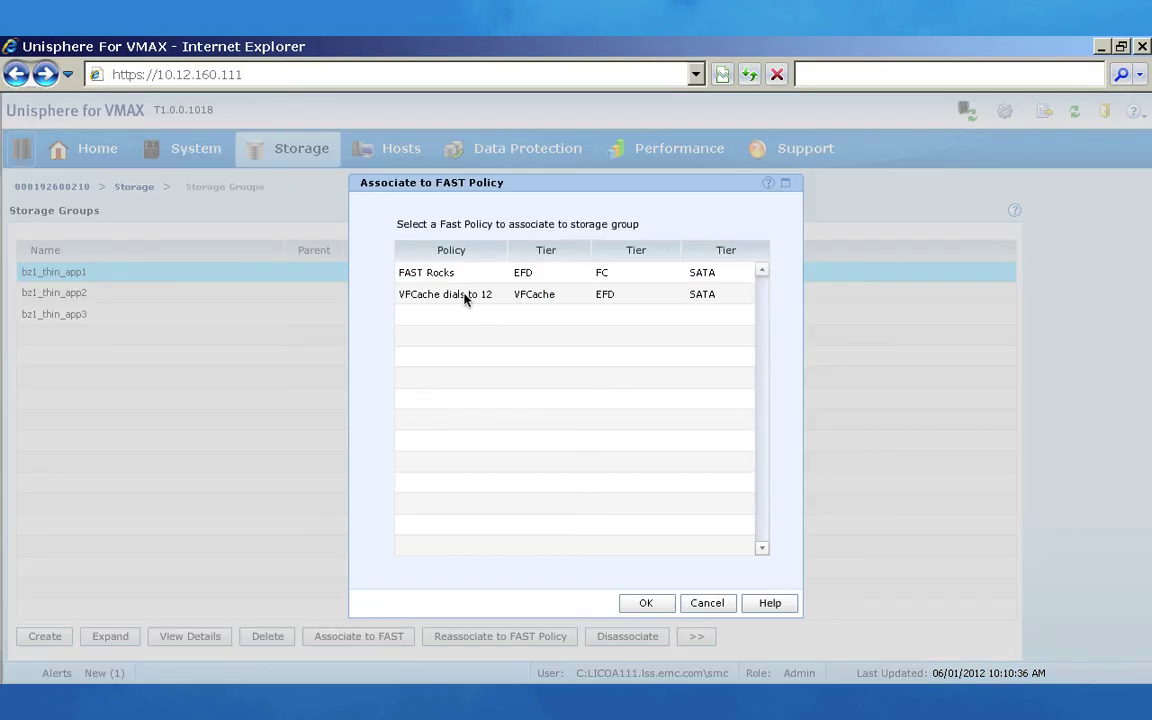
pyautogui.click(464, 296)
pyautogui.click(644, 604)
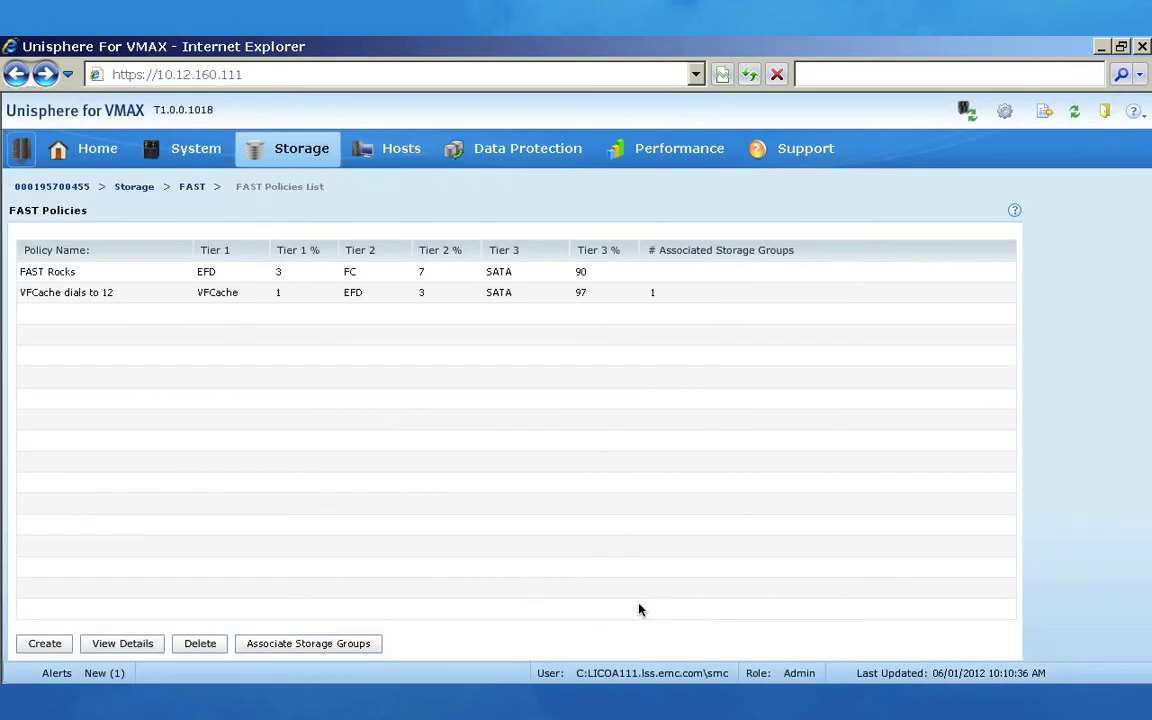